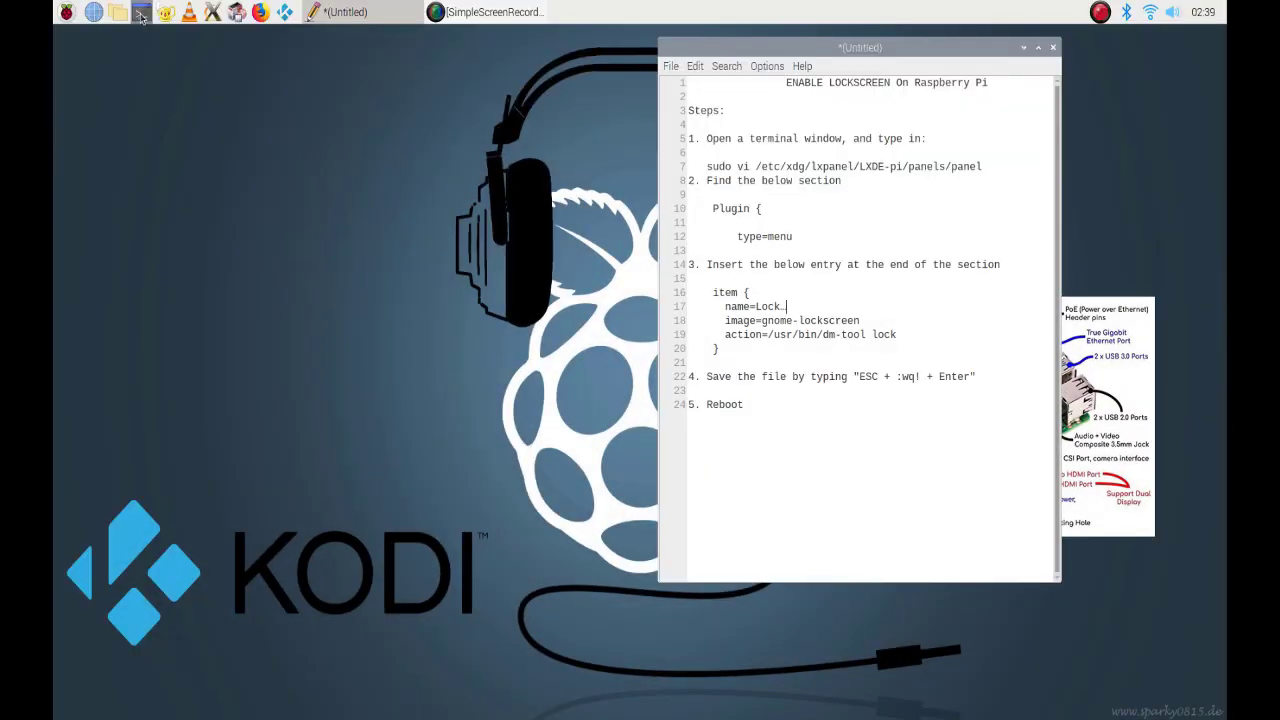
Step: Open a new terminal and copy the sudo vi /etc/xdg/lxpanel/LXDE-pi/panels/panel command from line 7 of the notes
left_click(142, 13)
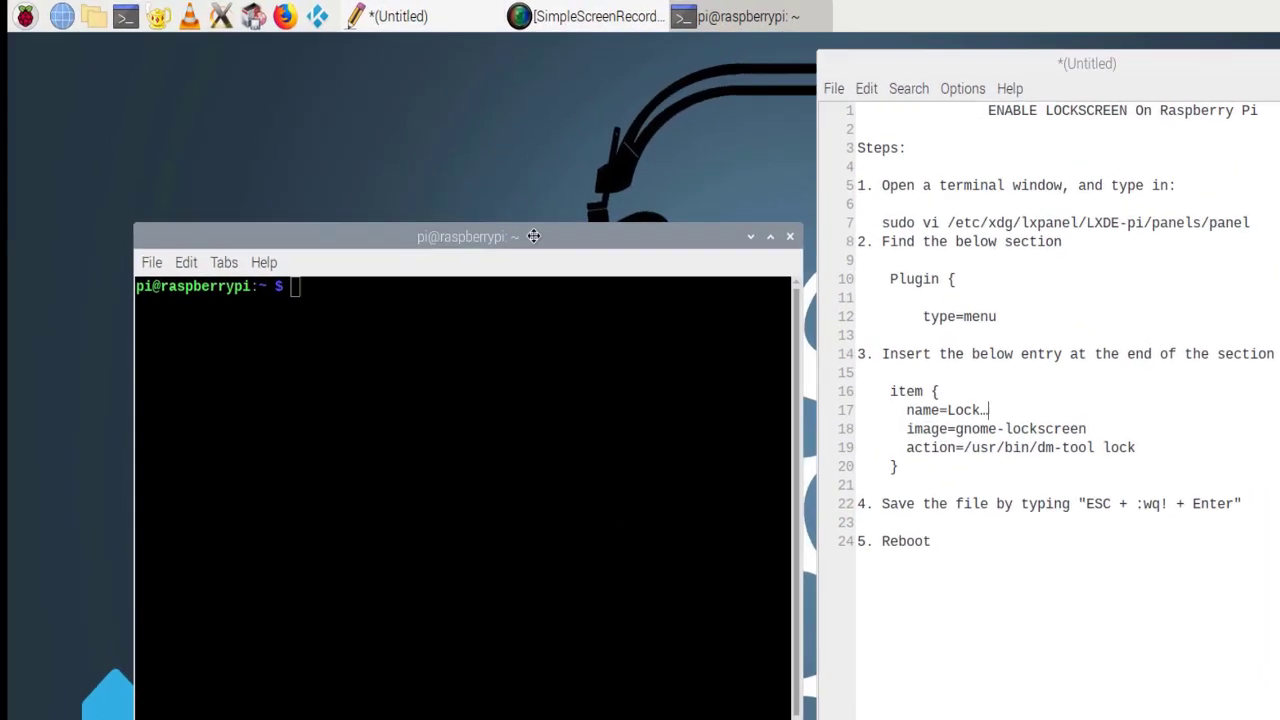
left_click(534, 236)
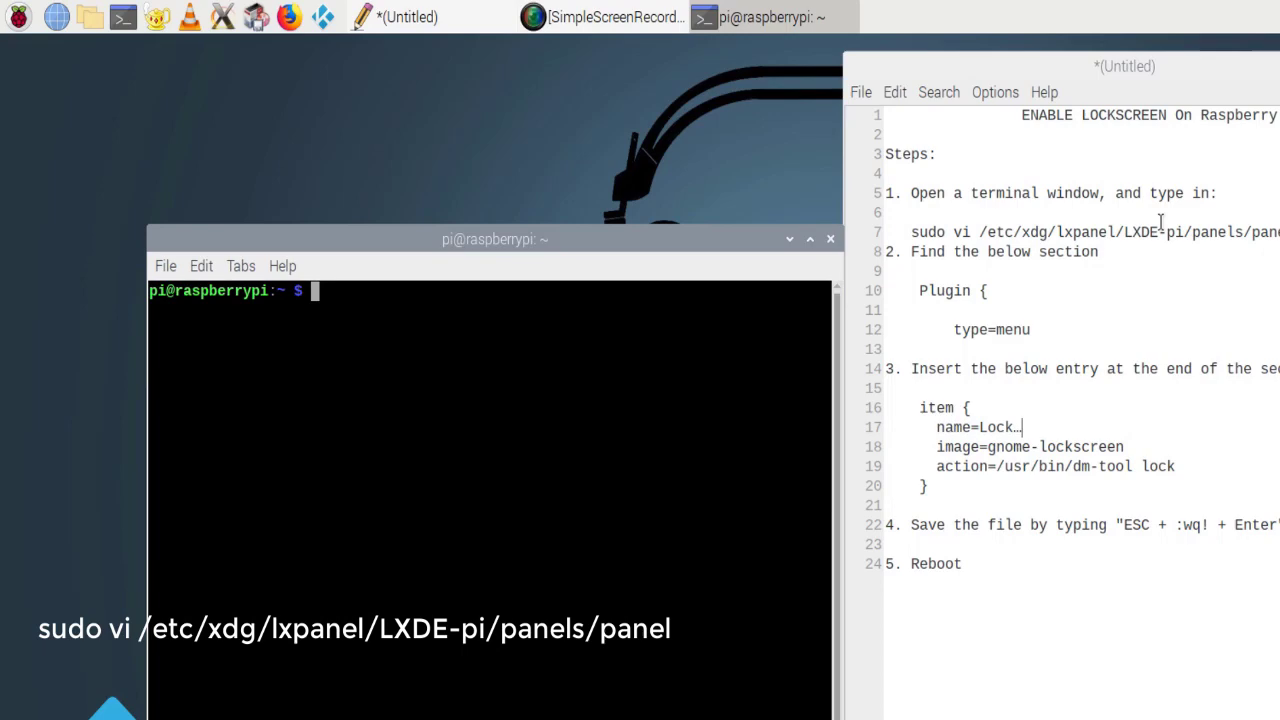
left_click(984, 214)
left_click_drag(1278, 234, 911, 235)
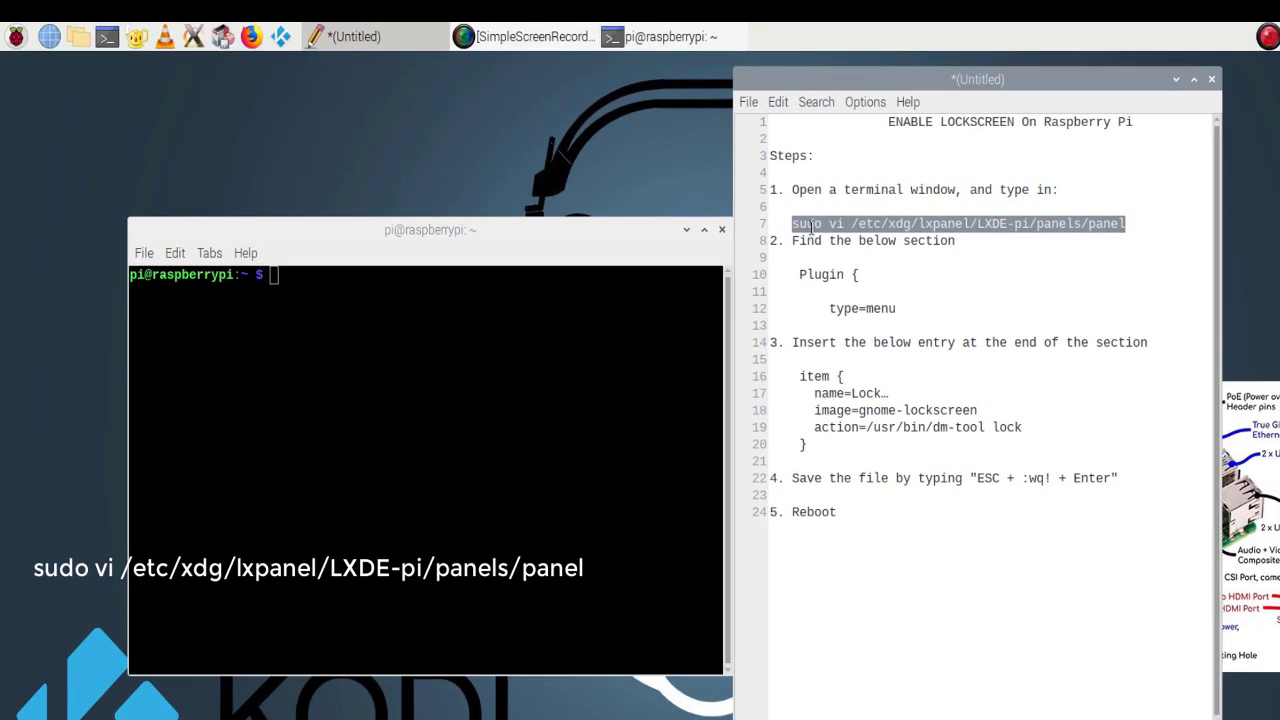
right_click(829, 231)
left_click(889, 268)
left_click(536, 443)
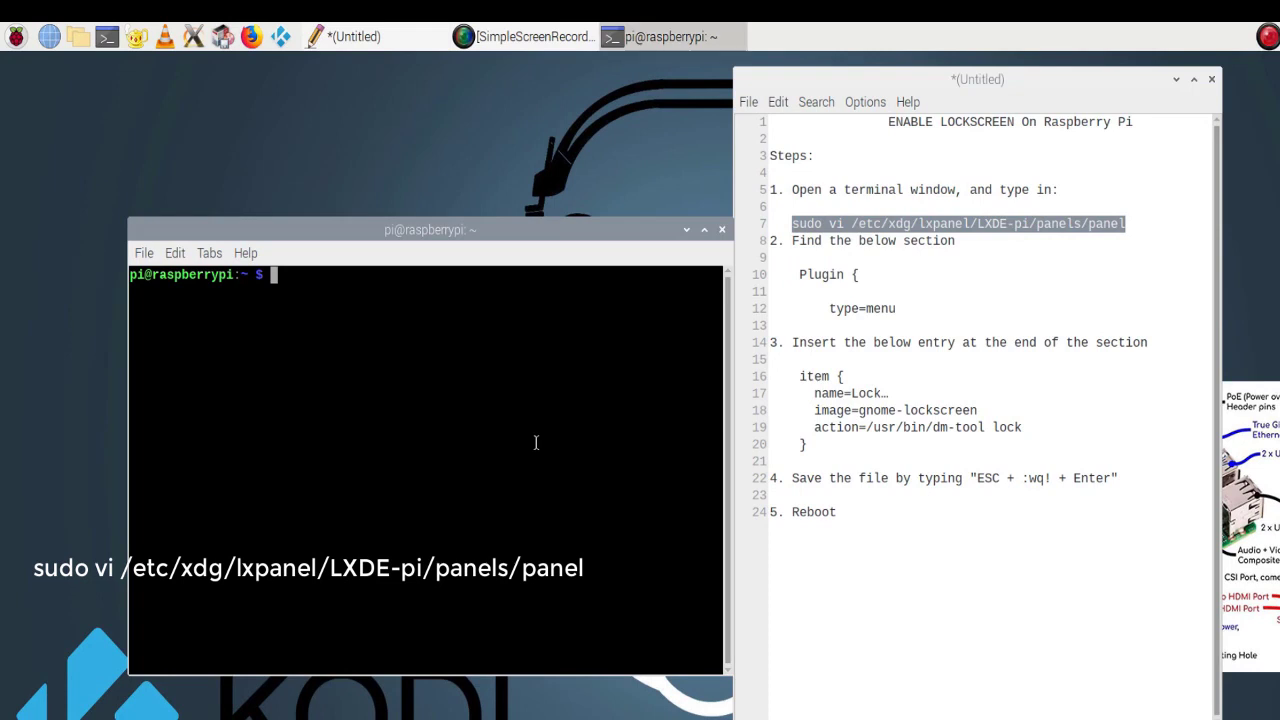
right_click(536, 443)
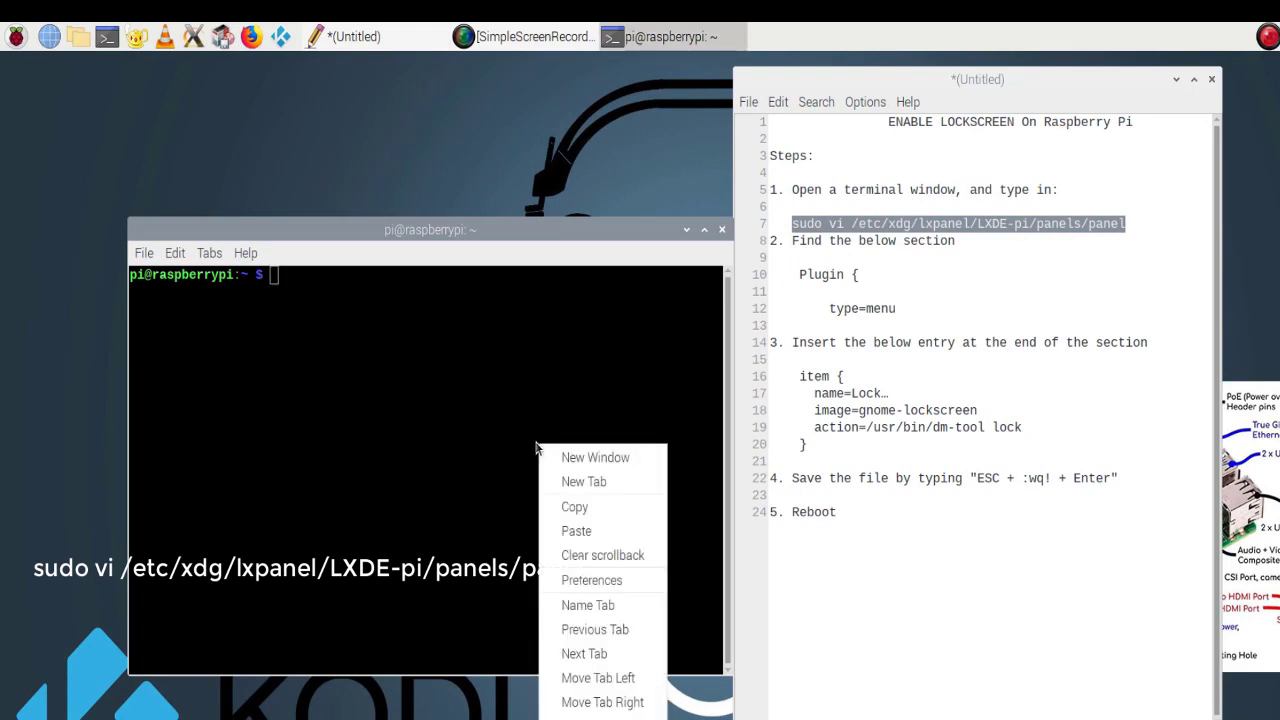
Step: Open the lxpanel panel config in vi and jump to the menu plugin using /menu
left_click(582, 529)
key("Return")
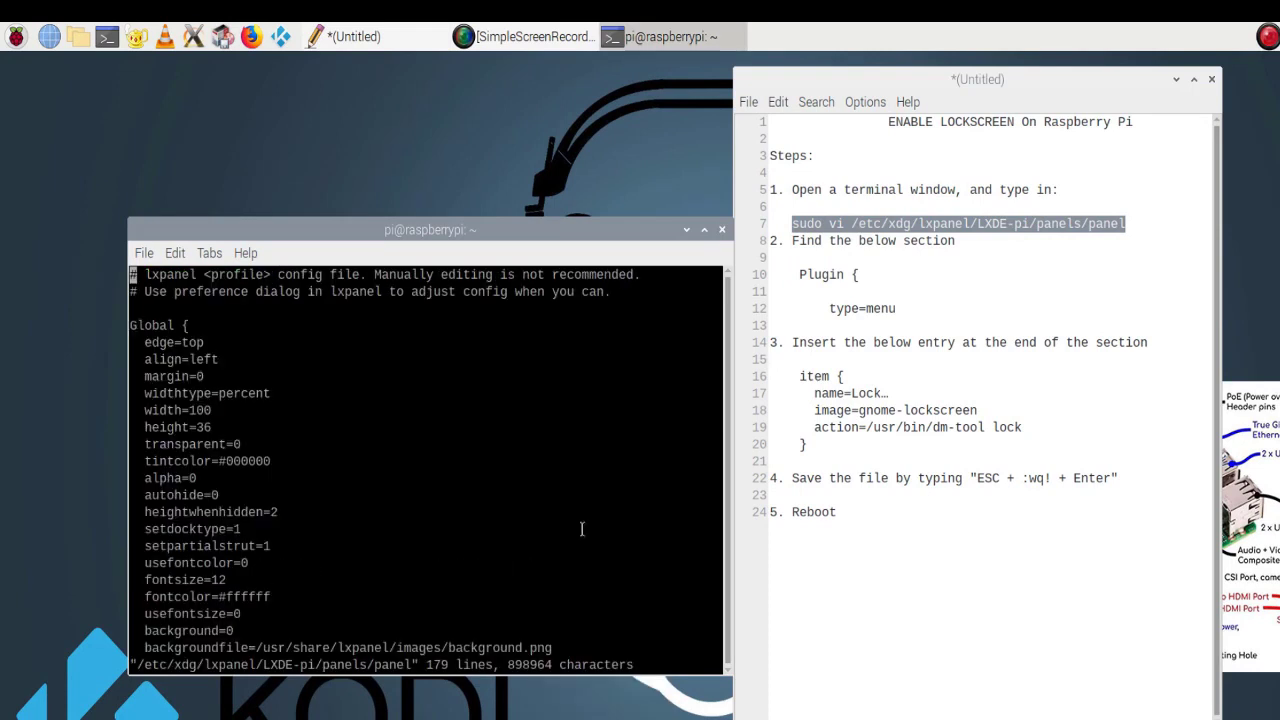
type("/")
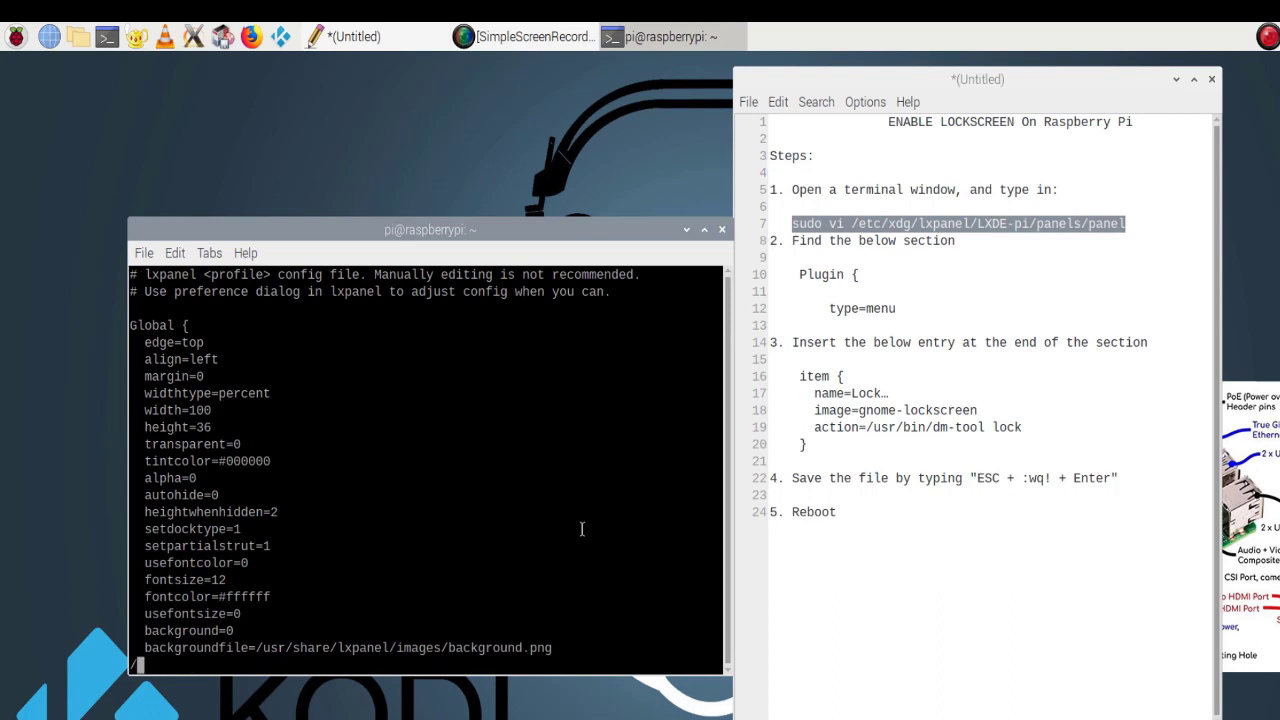
type("menu")
key("Return")
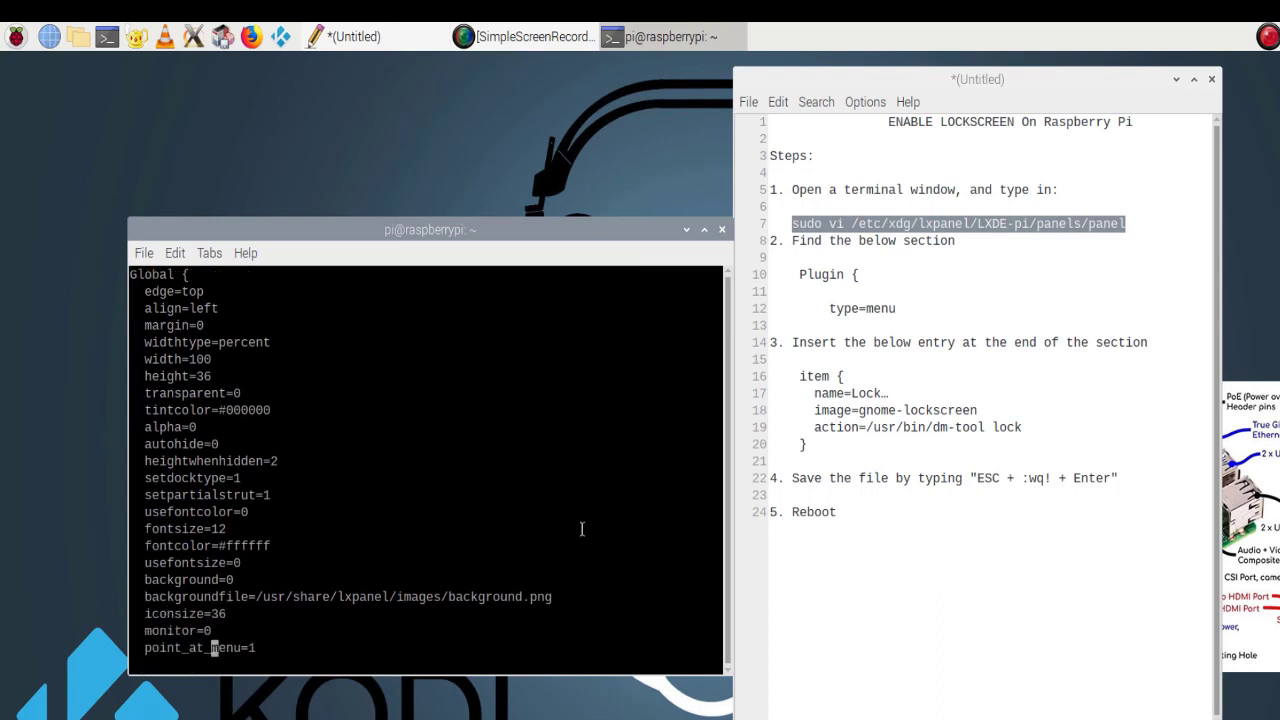
key("n")
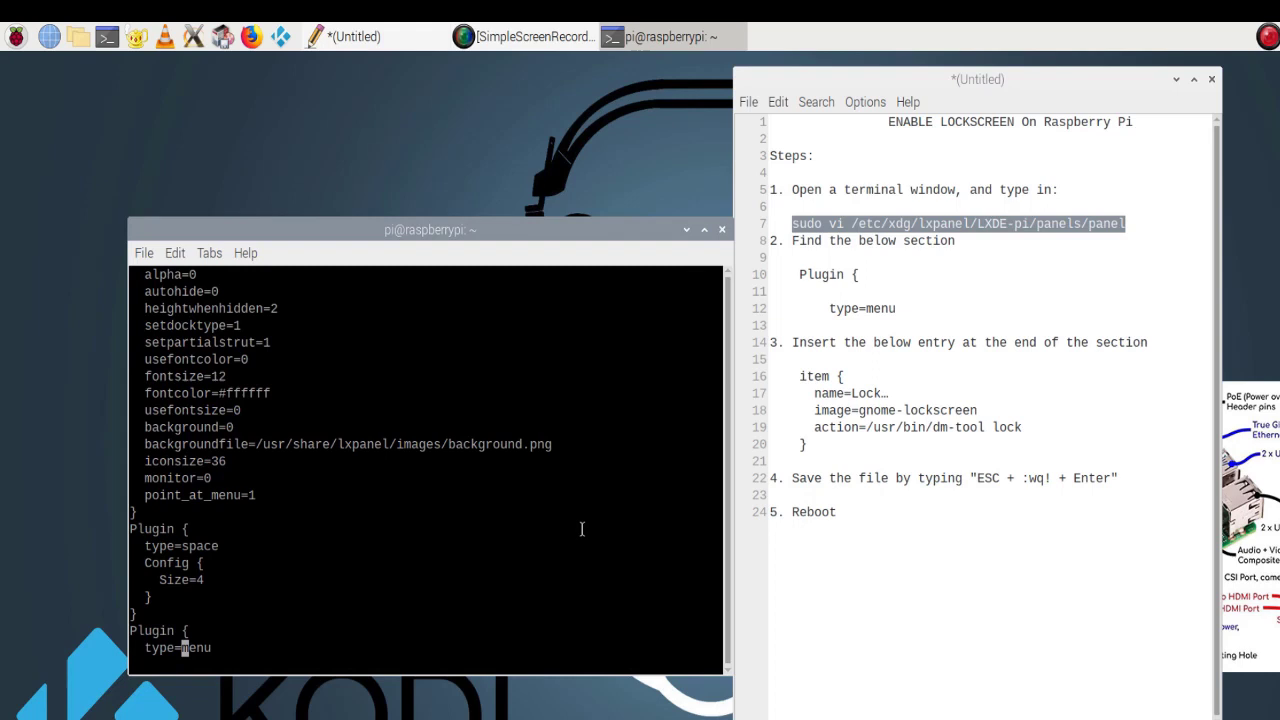
Step: Insert a blank line after the closing brace of the Shutdown... item
key("Down")
key("Down")
key("Down")
key("Down")
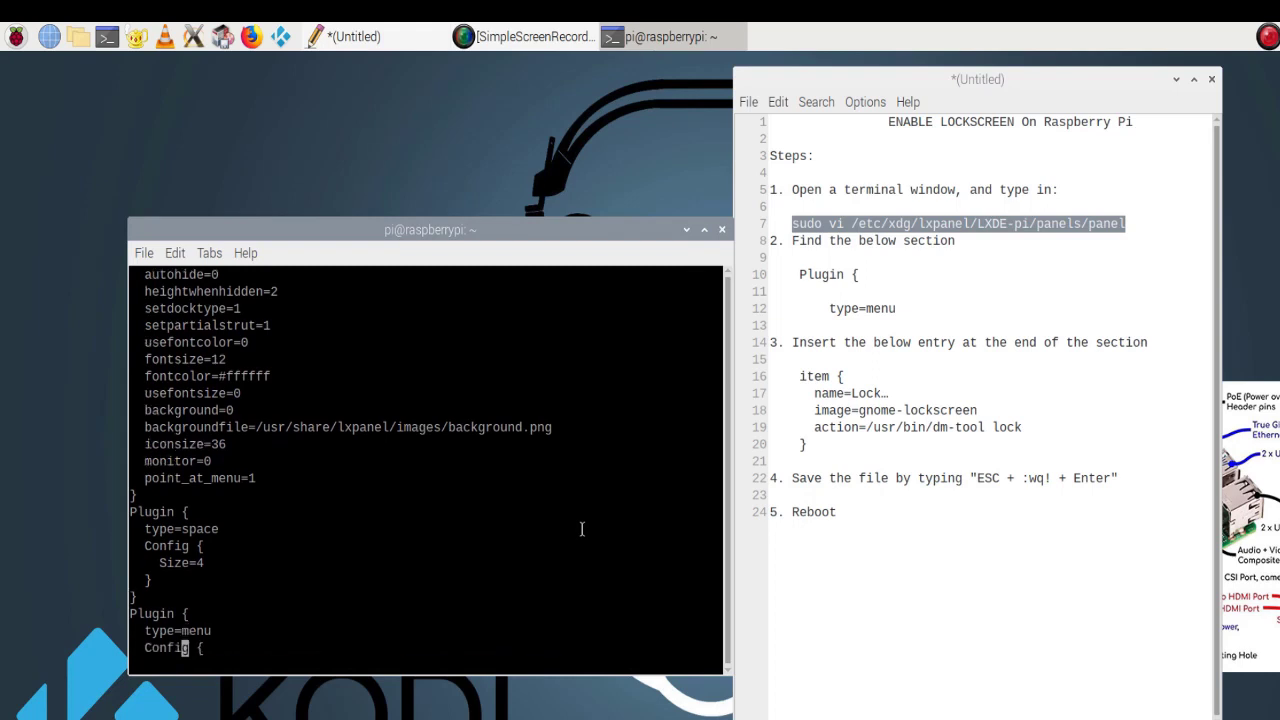
key("Down")
key("Down")
key("Down")
key("Down")
key("Down")
key("Down")
key("Down")
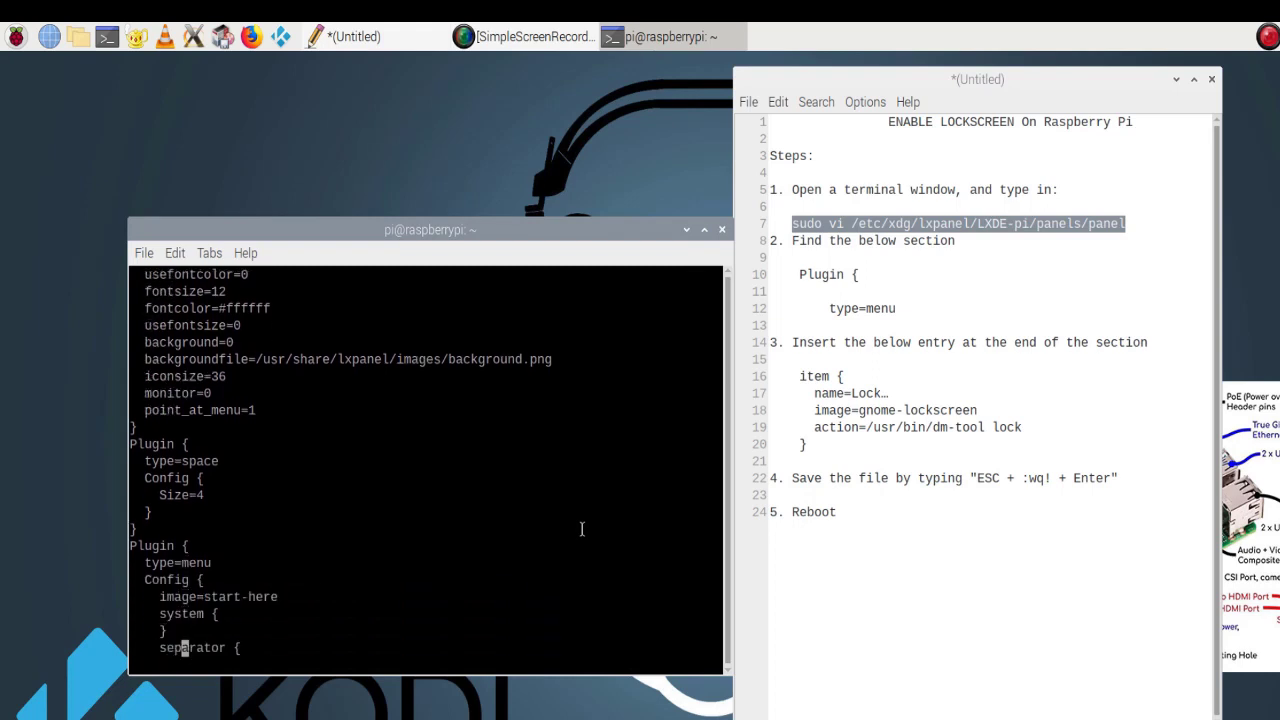
key("Down")
key("Down")
key("Down")
key("Down")
key("Down")
key("Down")
key("Down")
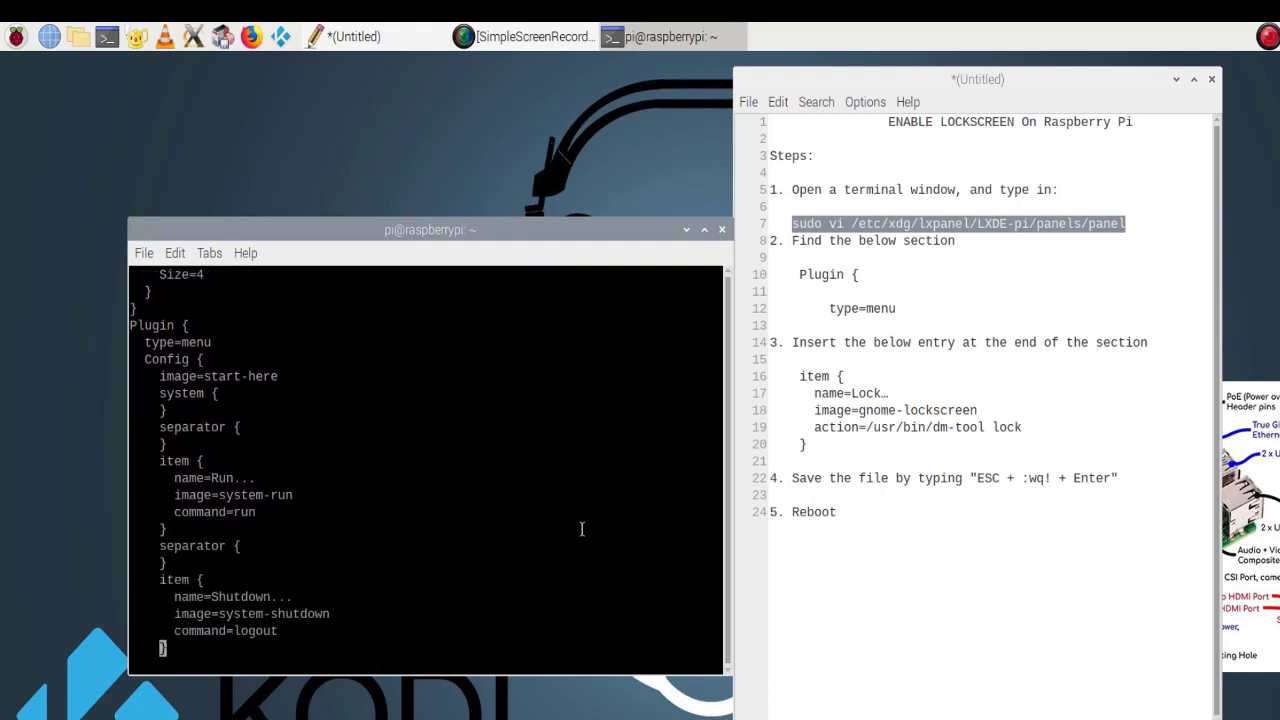
key("Down")
key("Down")
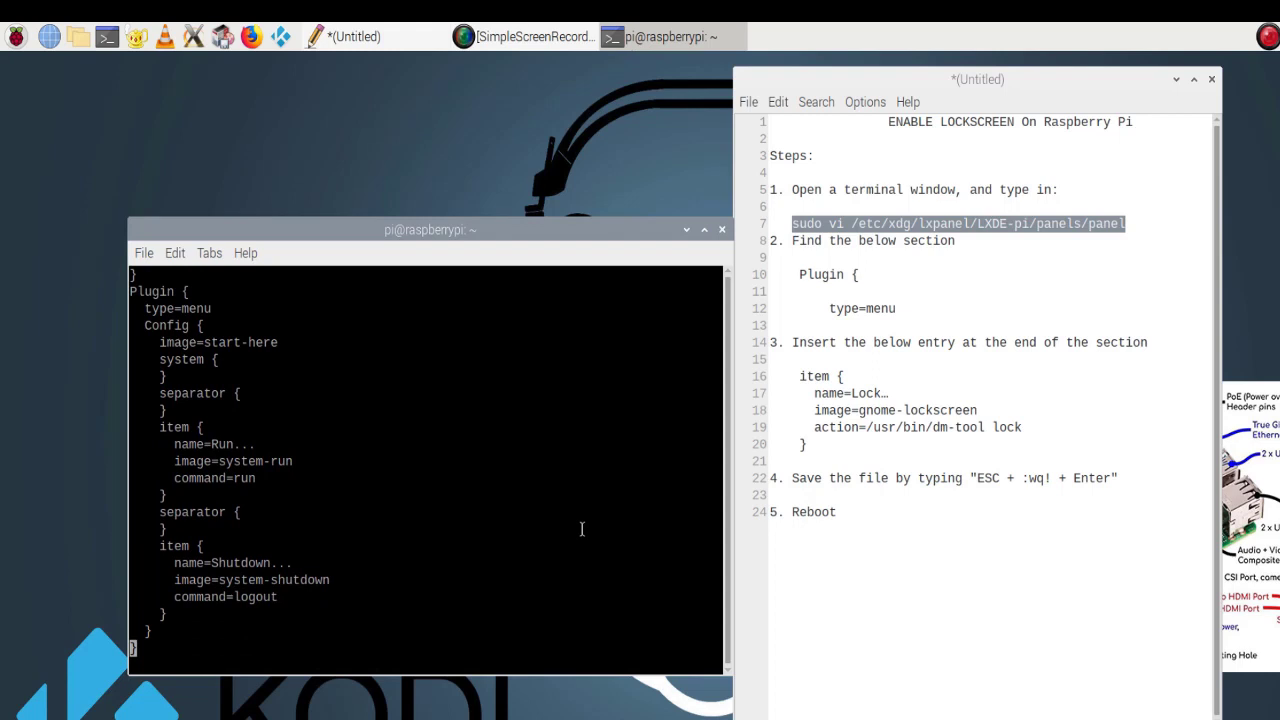
key("Up")
key("Up")
key("a")
key("Return")
Step: Paste the Lock… item block from notes lines 16–20 into the menu config
left_click_drag(832, 455, 758, 370)
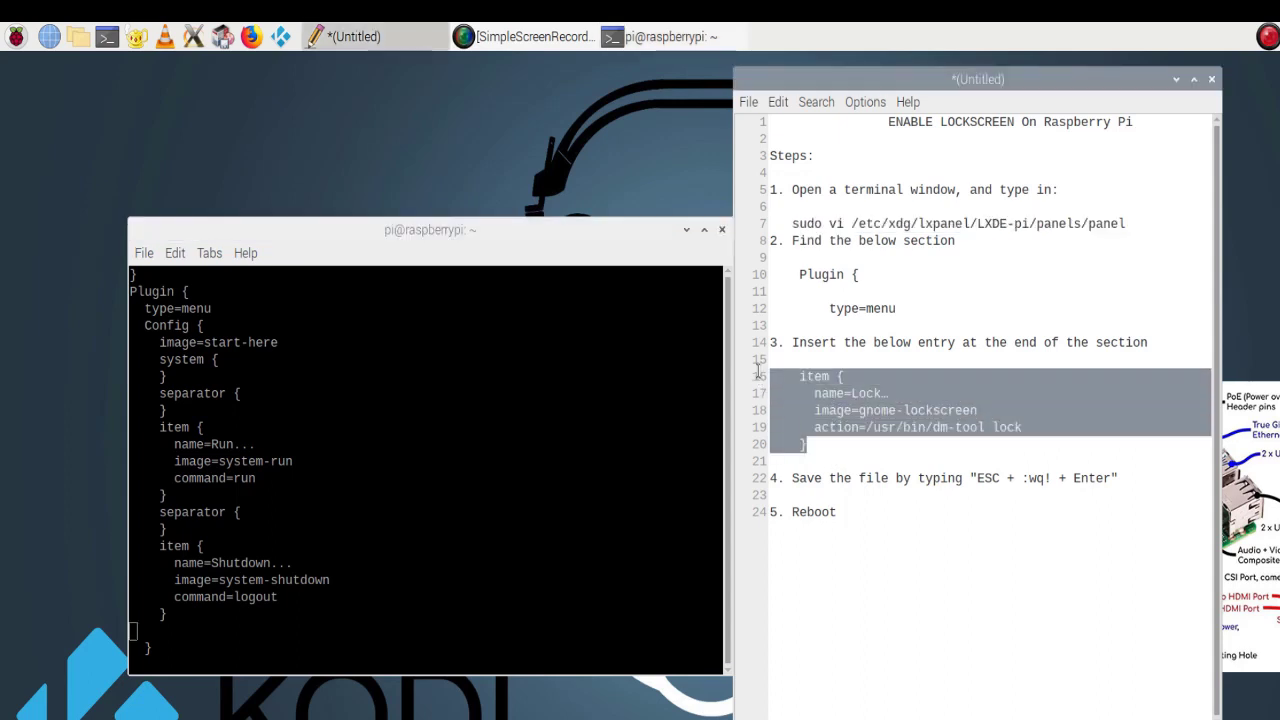
right_click(823, 391)
left_click(866, 423)
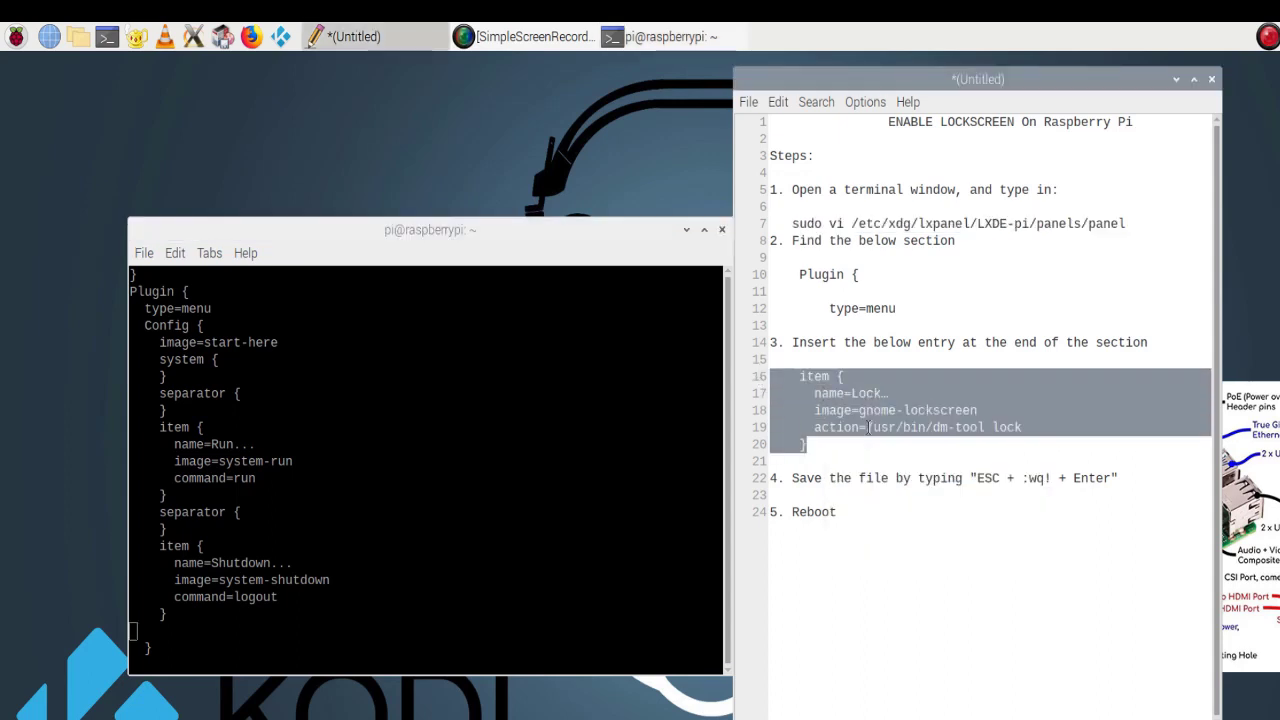
left_click(506, 522)
right_click(455, 507)
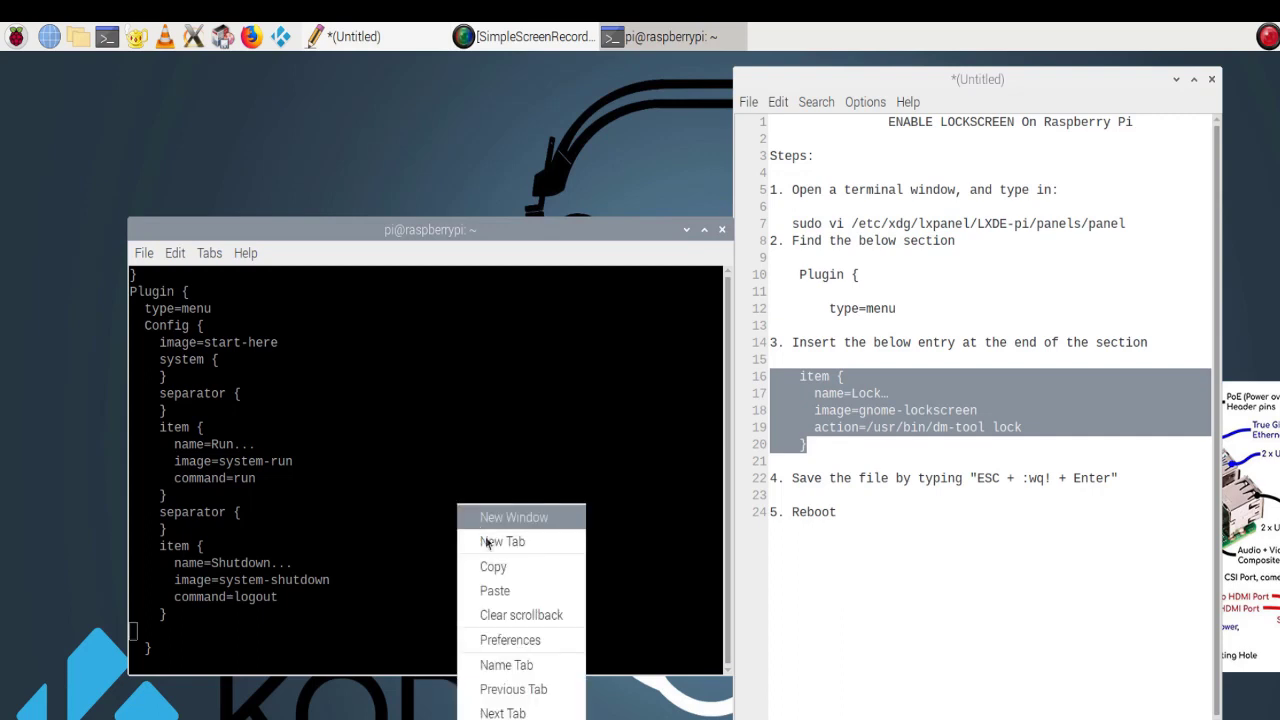
left_click(497, 590)
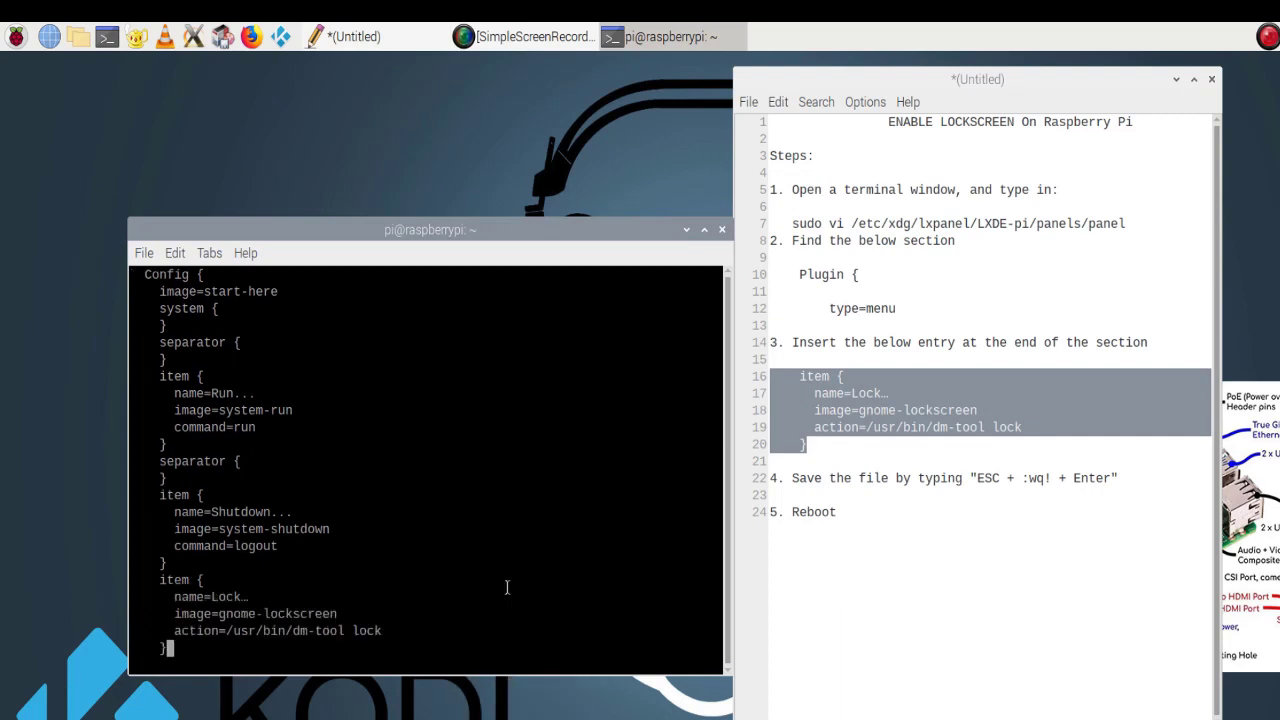
Step: Save the panel config and quit vi with :wq!
key("Escape")
type(":wq!")
key("Return")
key("Return")
key("Return")
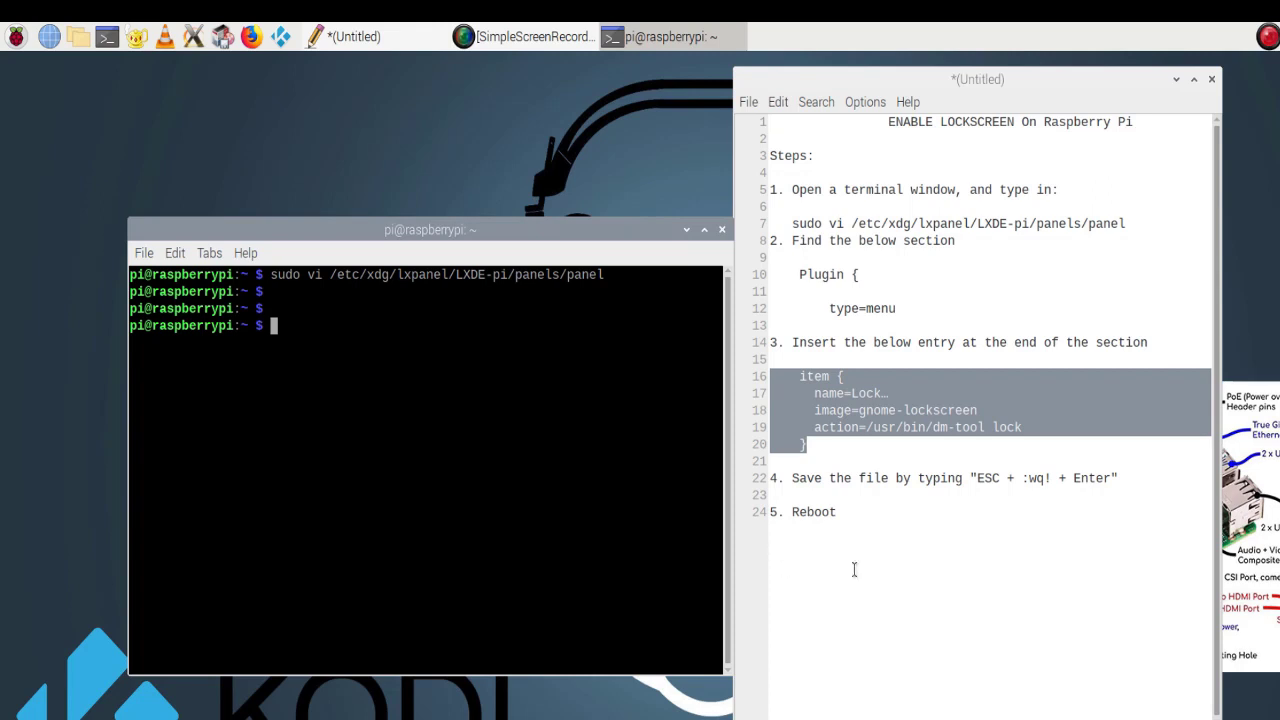
Step: Remove the stray 'reboot' text accidentally typed into the notes
left_click(897, 514)
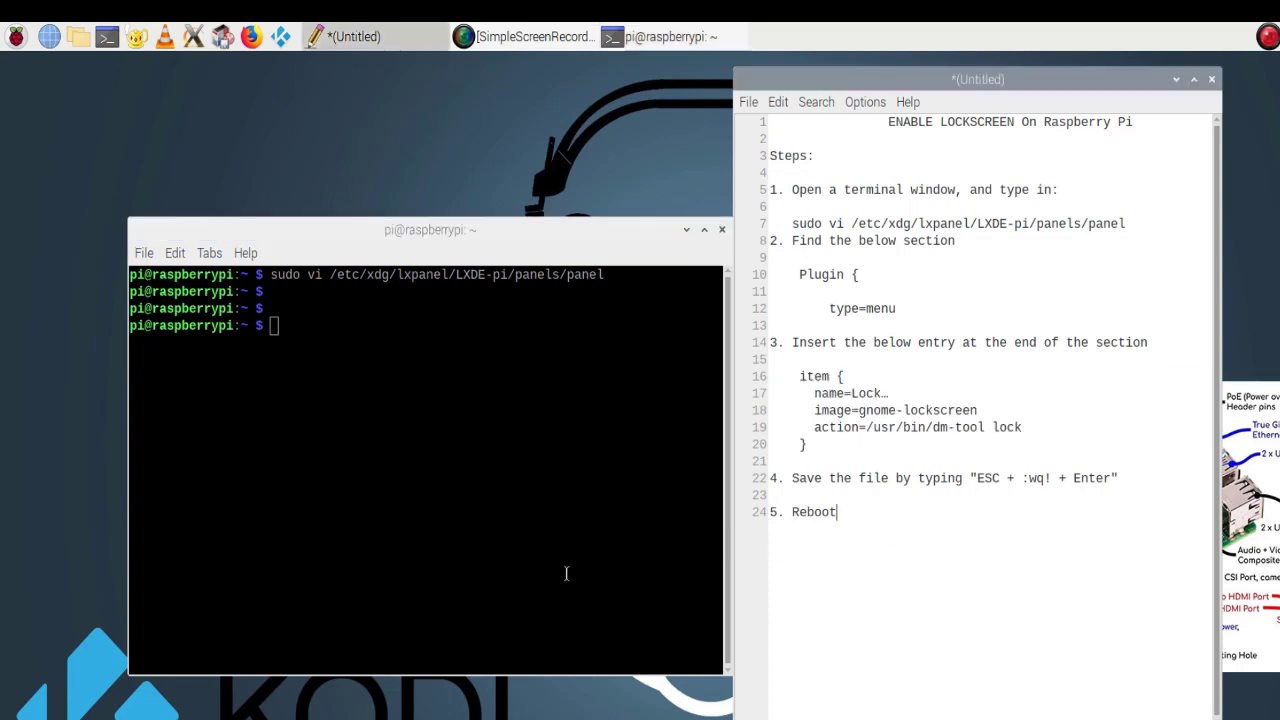
type("reboot")
key("BackSpace")
key("BackSpace")
key("BackSpace")
key("BackSpace")
key("BackSpace")
key("BackSpace")
Step: Type reboot at the terminal prompt, then open and close the applications menu
left_click(335, 416)
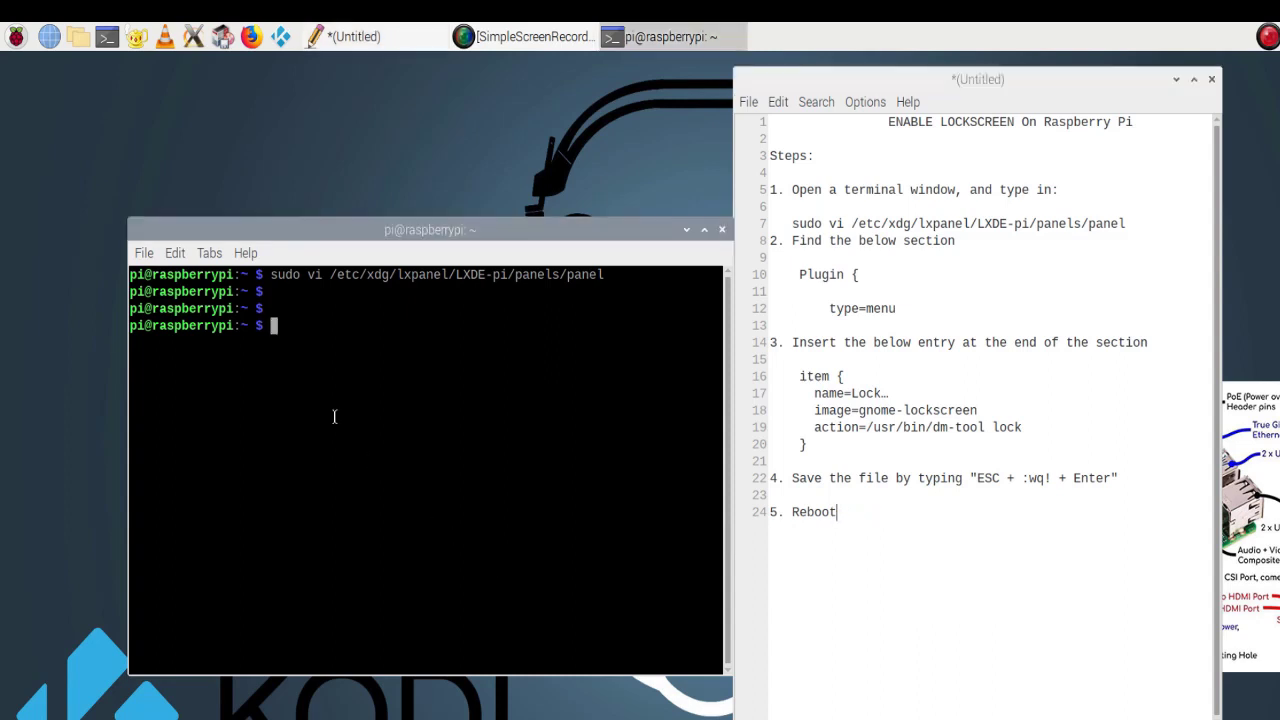
type("reboot")
left_click(6, 40)
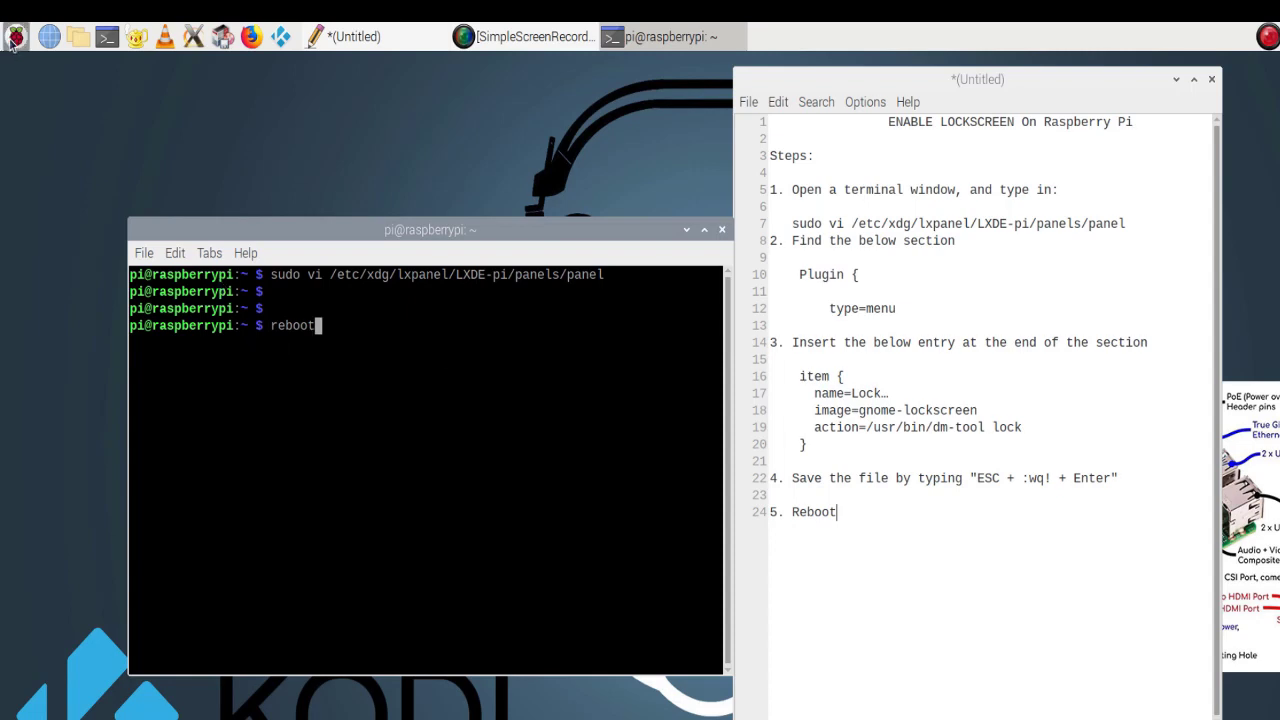
left_click(410, 455)
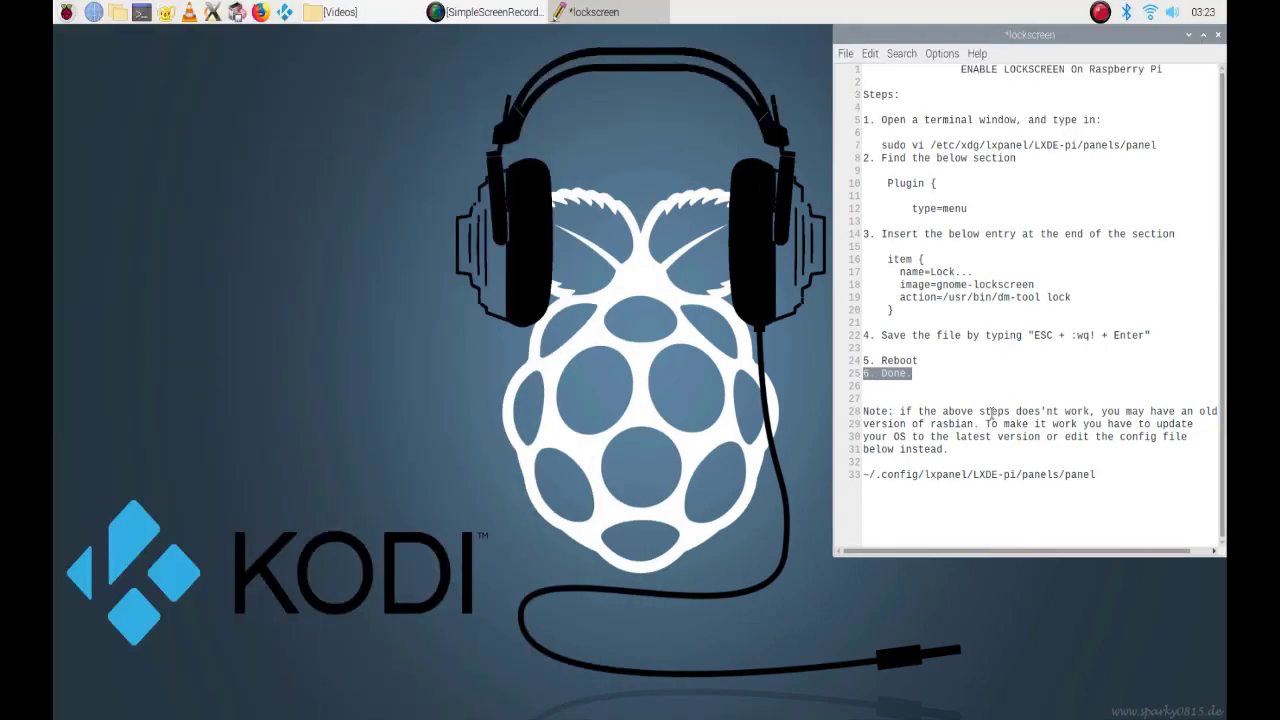
Step: Highlight the older-Raspbian note and show the new Lock… entry below Shutdown… in the applications menu
left_click(1094, 477)
left_click_drag(1094, 477, 863, 410)
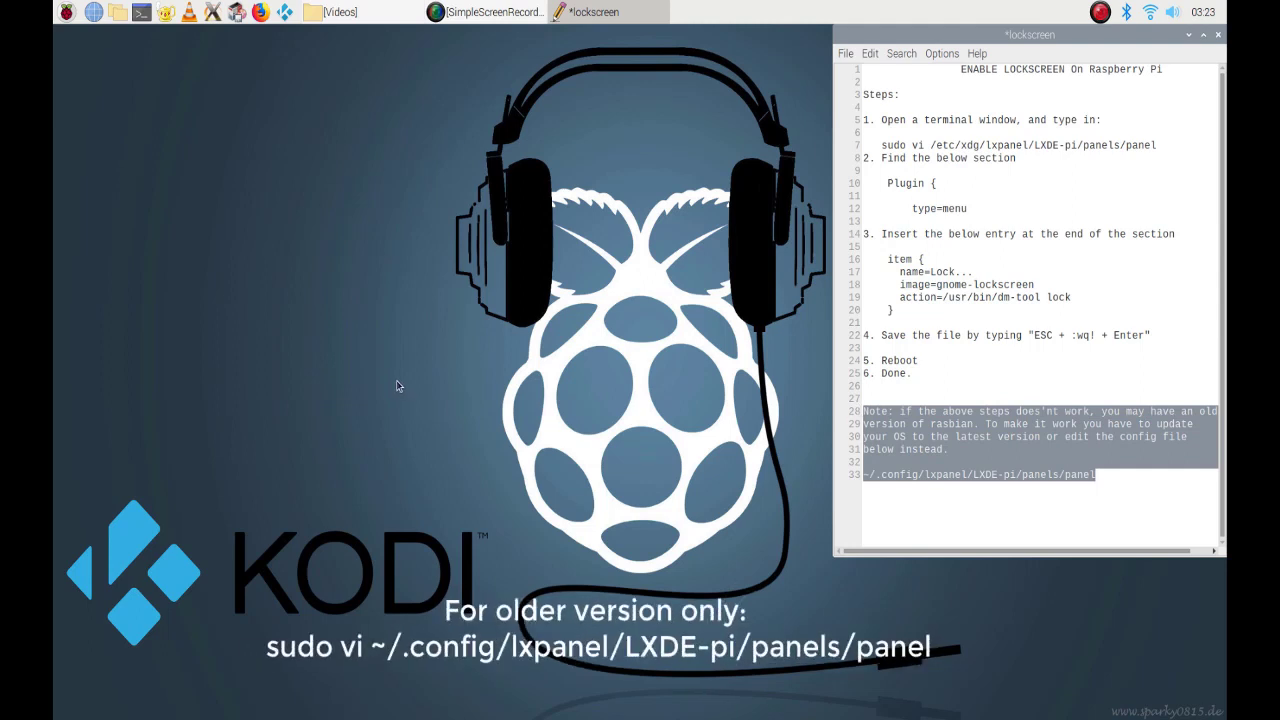
left_click(66, 12)
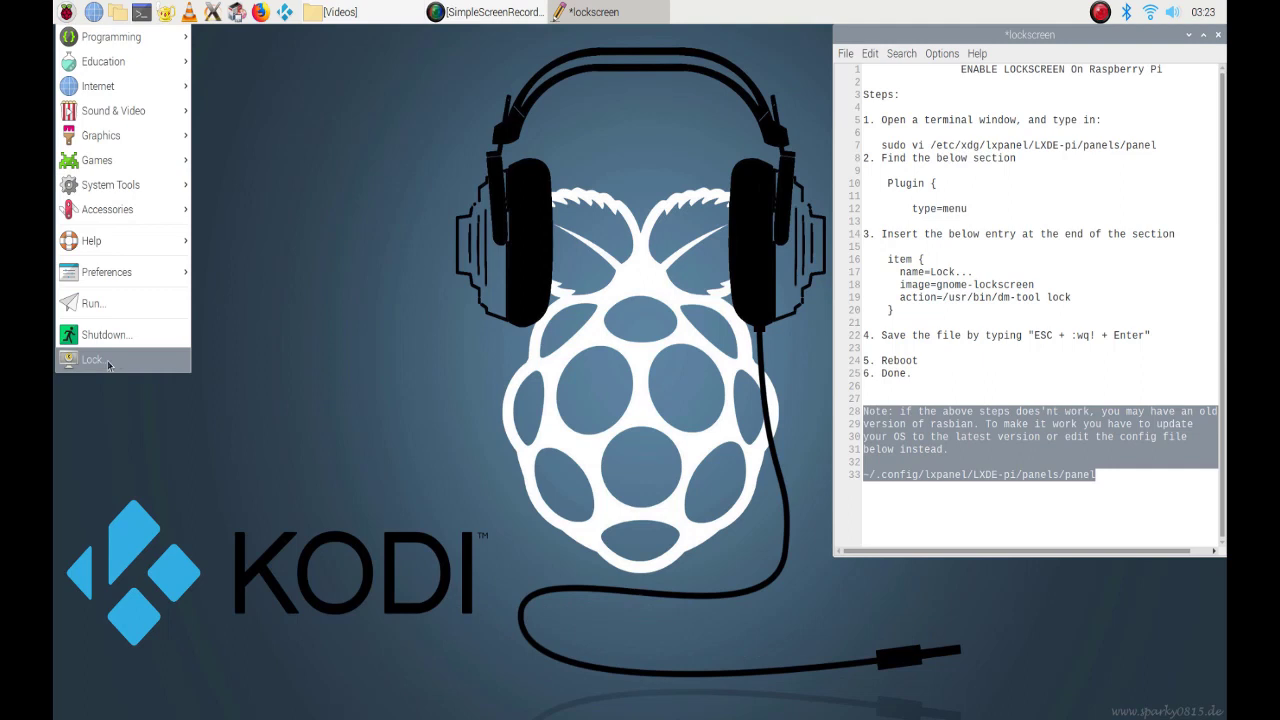
left_click(552, 382)
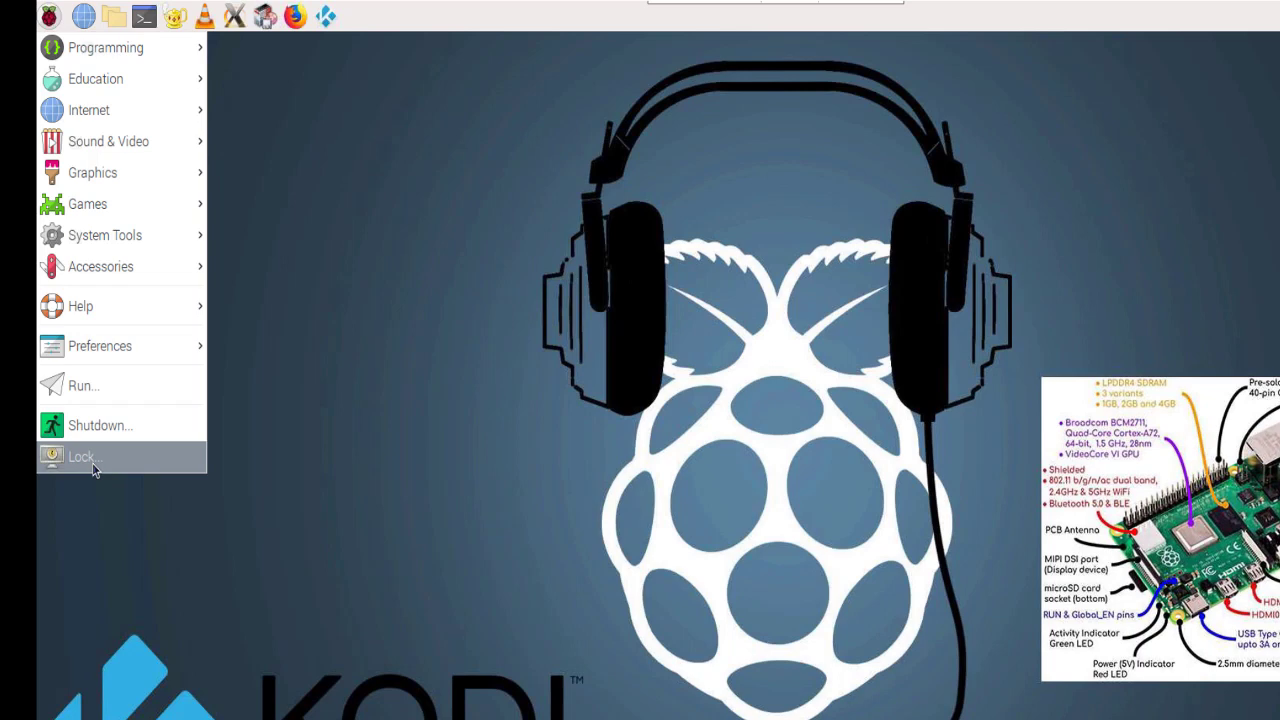
Step: Load the RaspEX website from the Chromium bookmark and scroll down to the Raspup Buster post
left_click(489, 449)
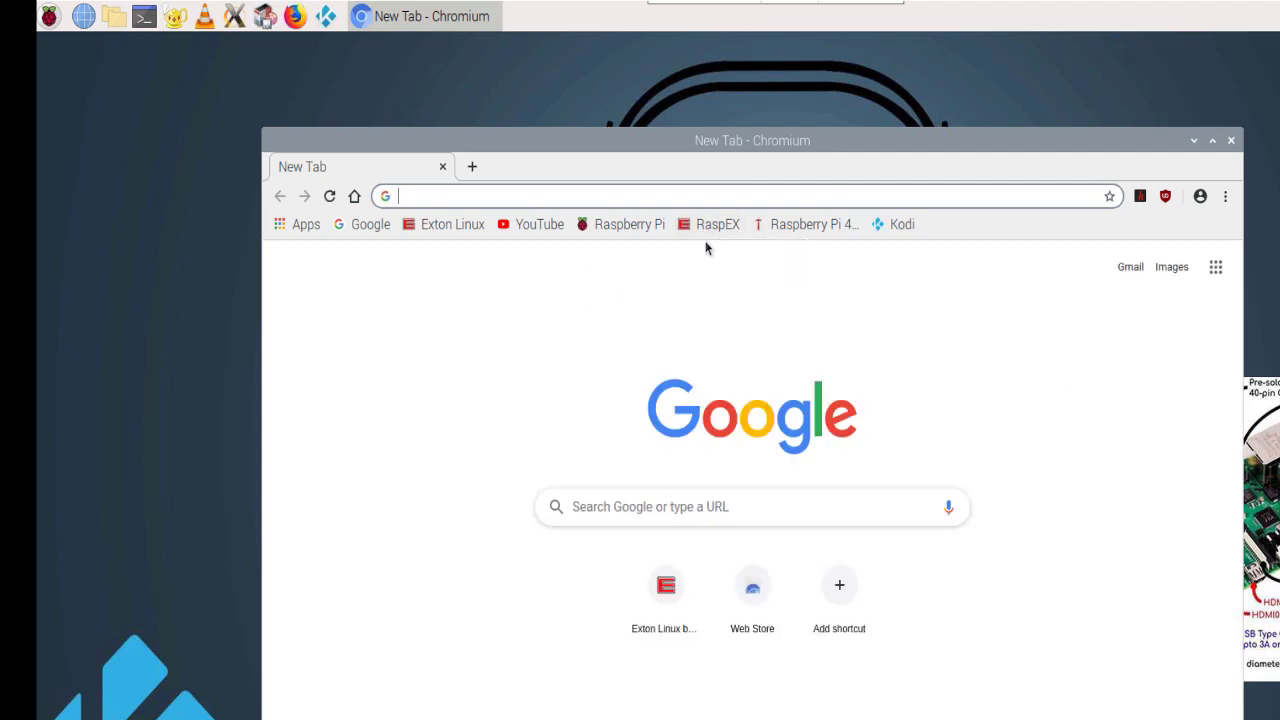
left_click(706, 228)
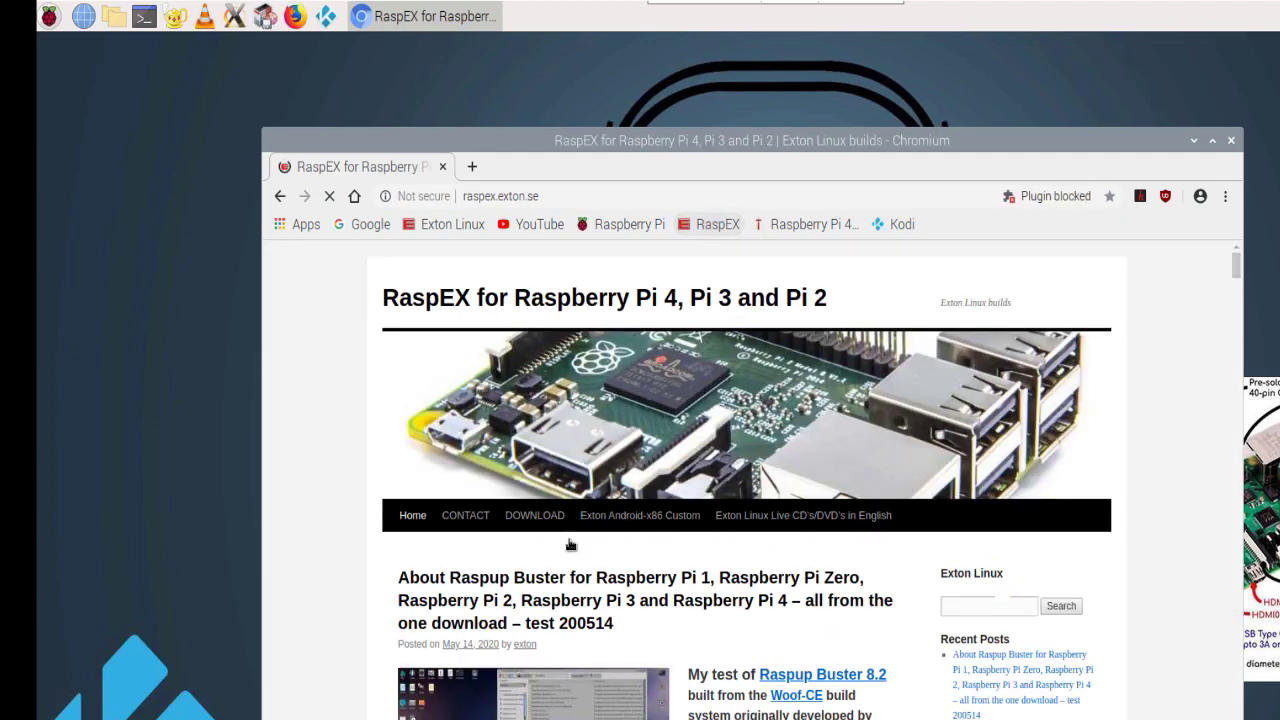
scroll(688, 650, "down", 3)
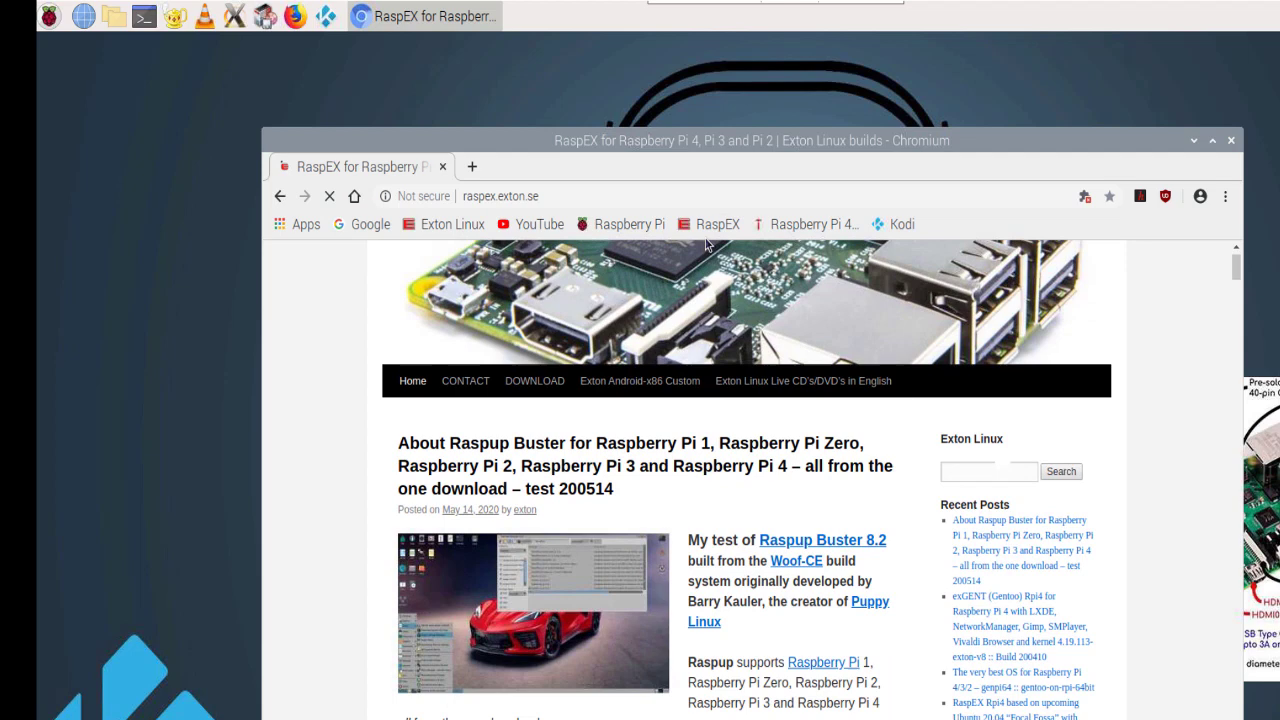
left_click_drag(712, 139, 716, 110)
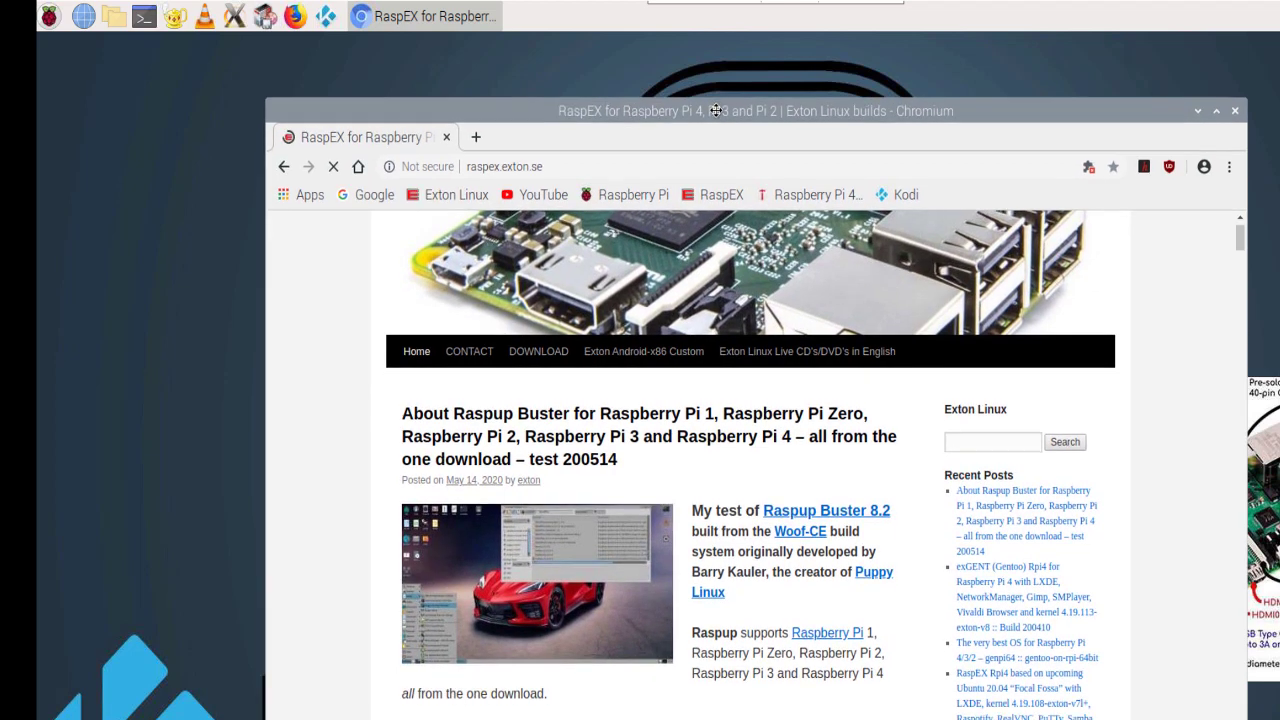
Step: Lock the screen using the new Lock… entry in the applications menu
left_click(47, 18)
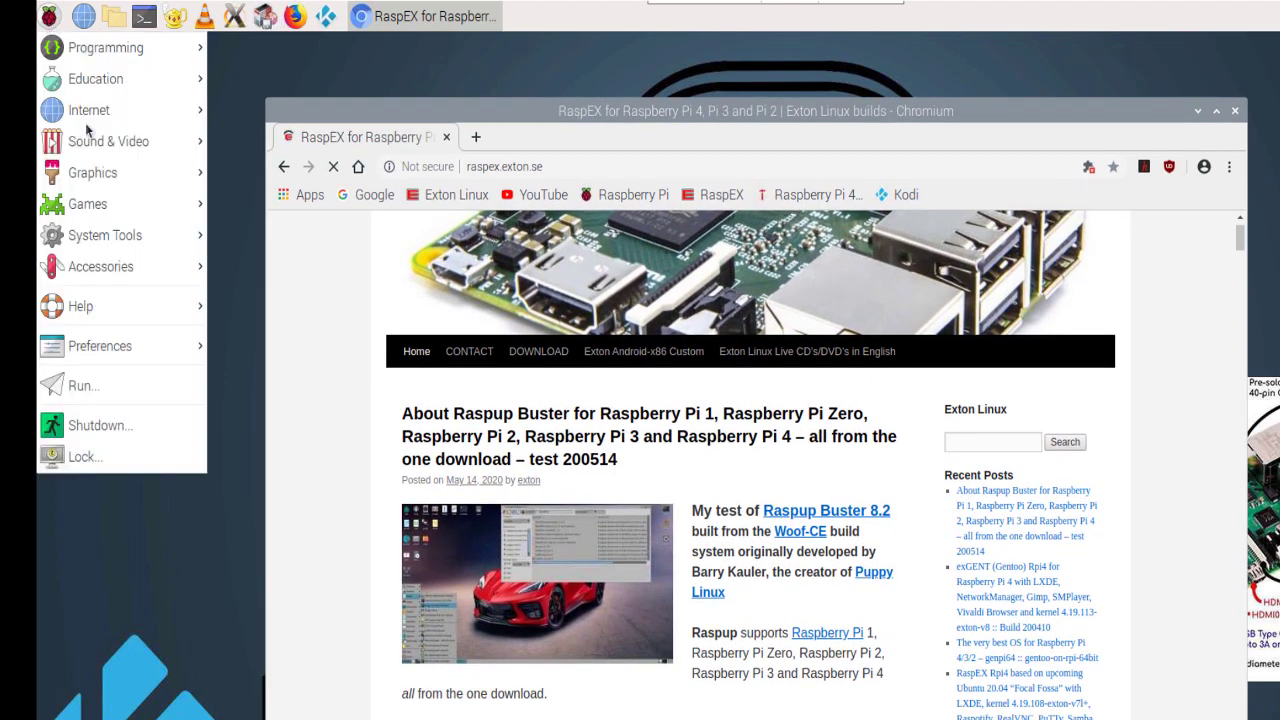
left_click(152, 458)
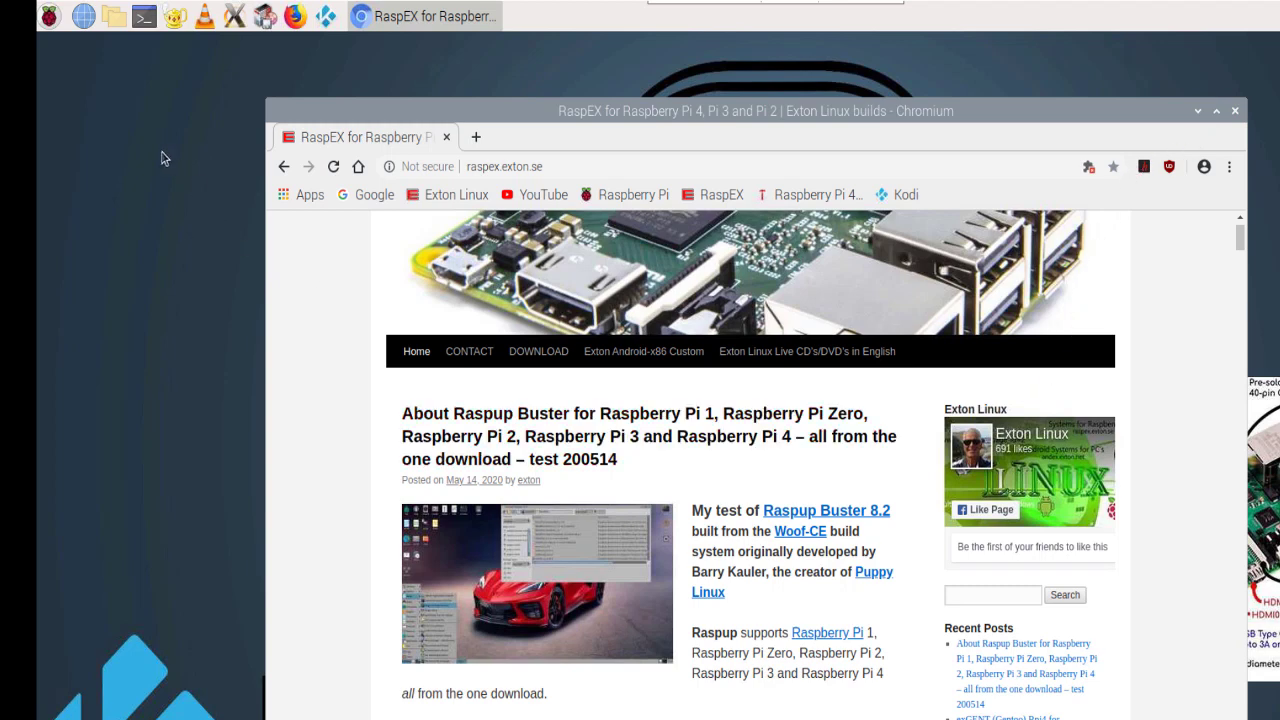
Step: Log out of the session through Shutdown… > Logout
left_click(50, 24)
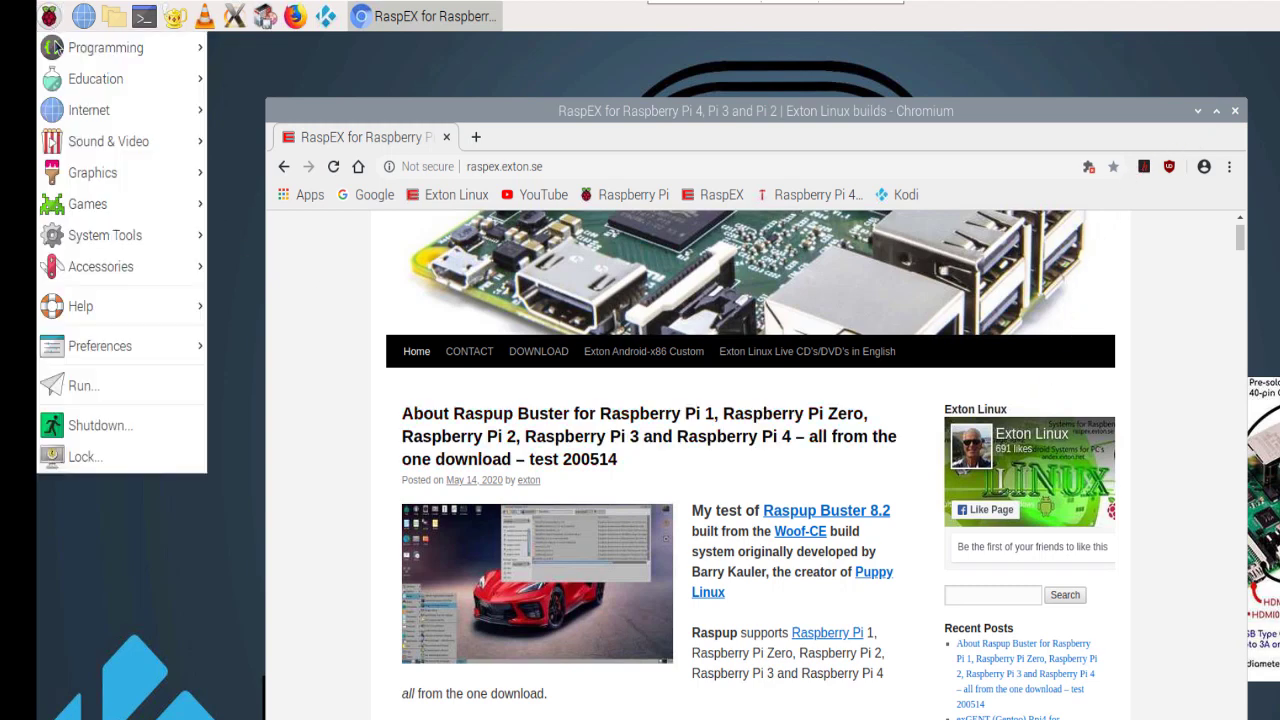
left_click(151, 426)
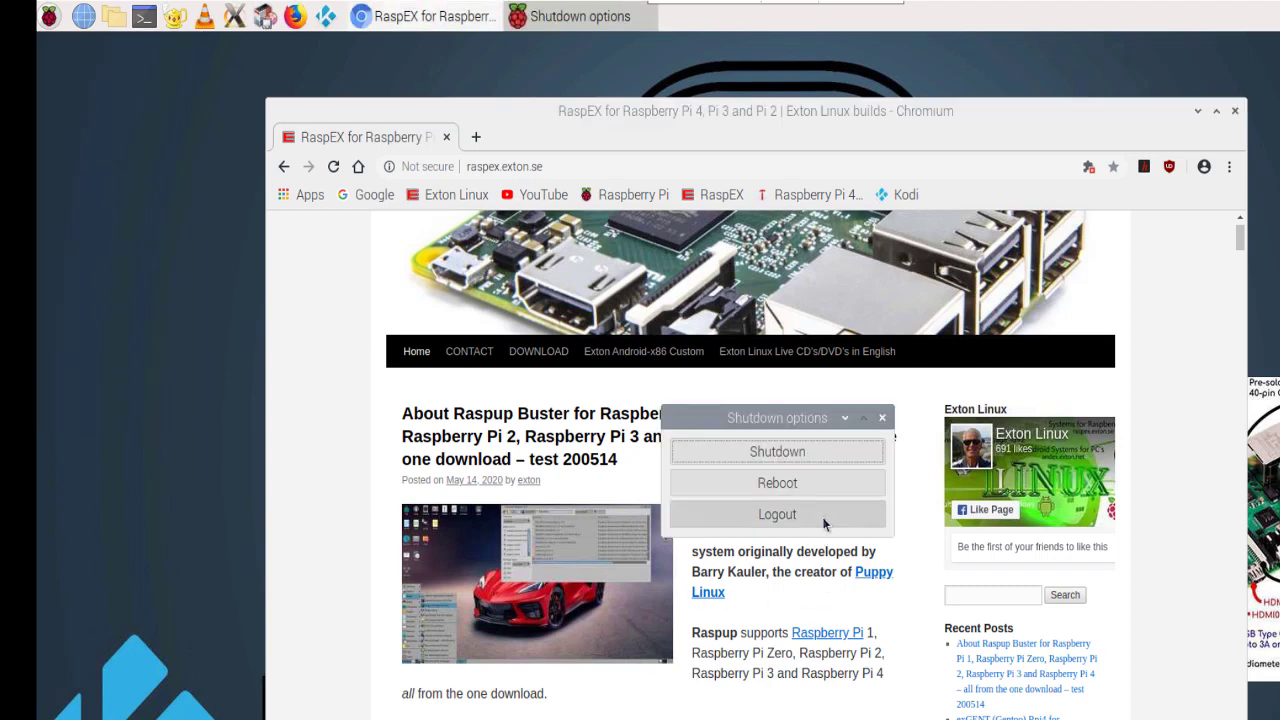
left_click(824, 524)
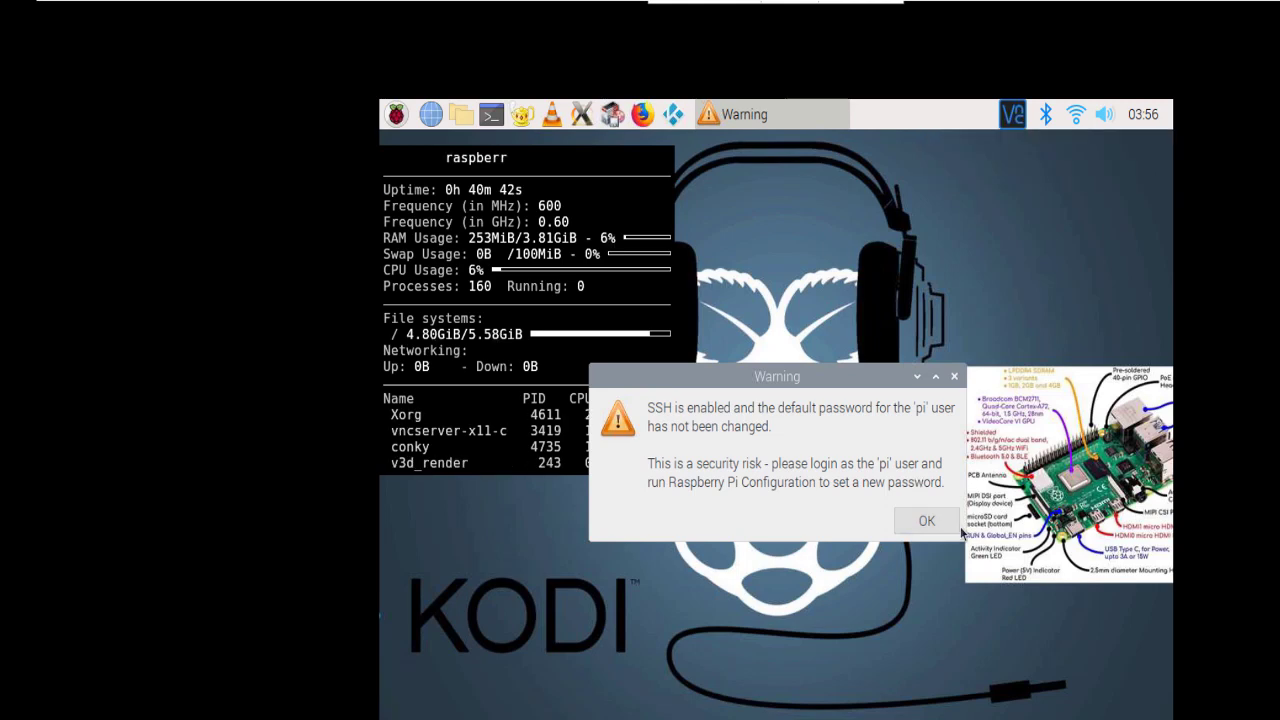
Step: Click OK on the SSH default-password warning
left_click(928, 522)
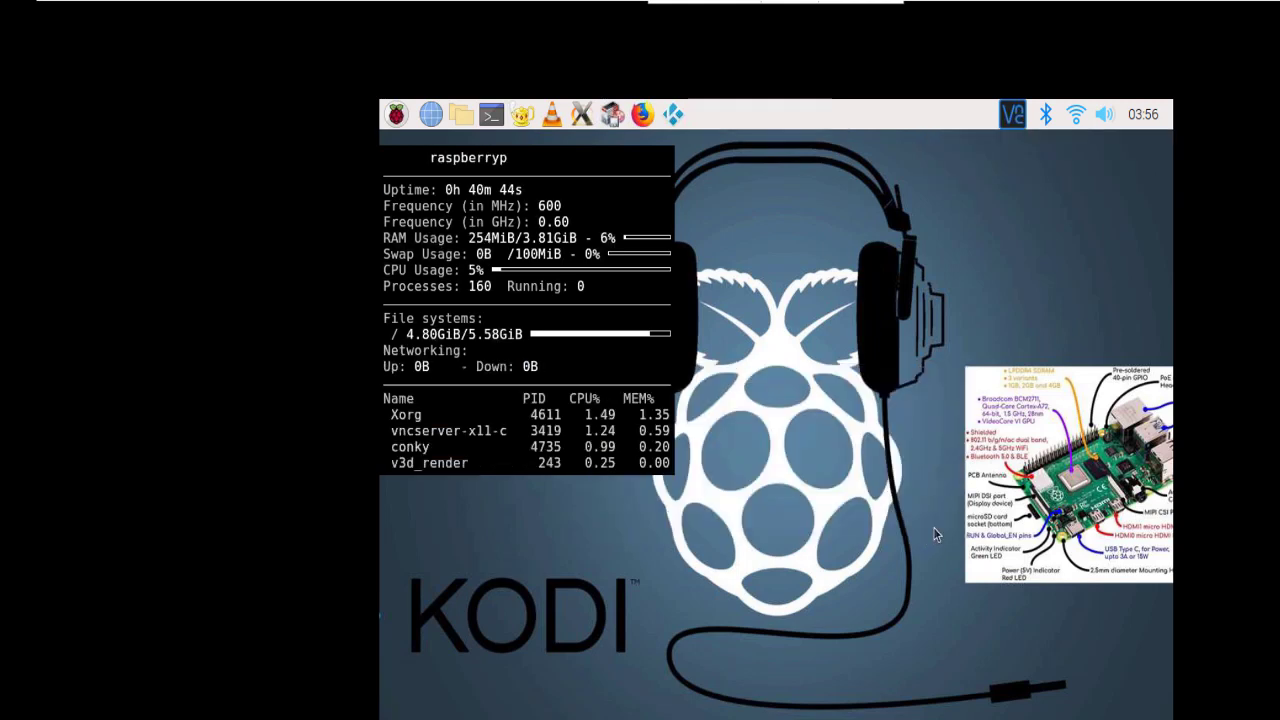